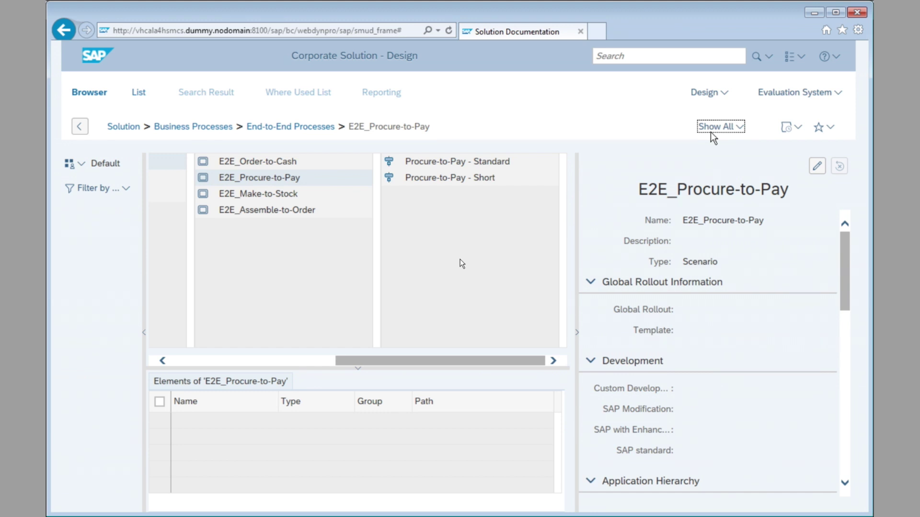
# - Restrict the solution view to the PTP EMEA scope
pyautogui.click(712, 130)
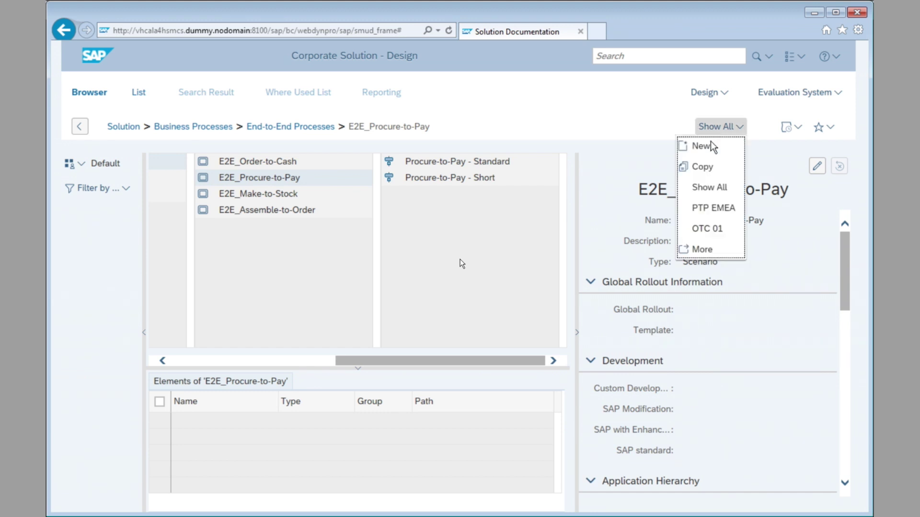
pyautogui.click(707, 211)
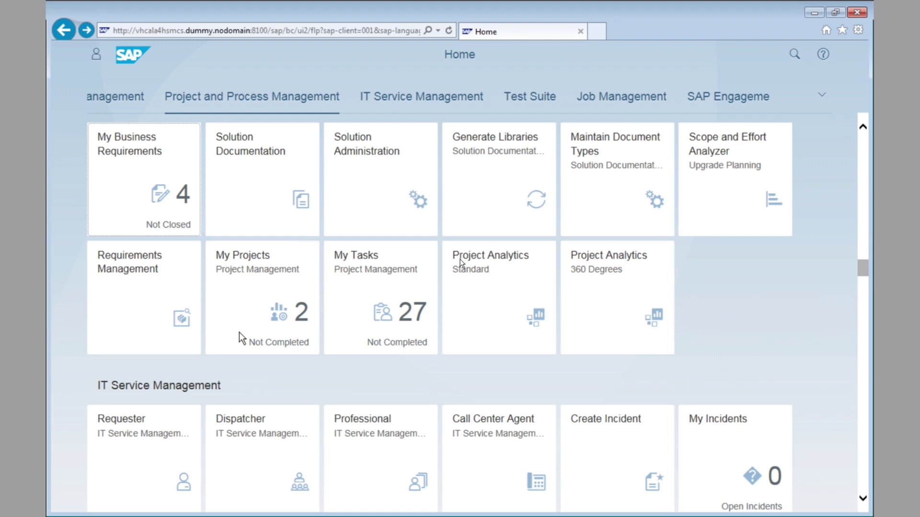
pyautogui.click(242, 337)
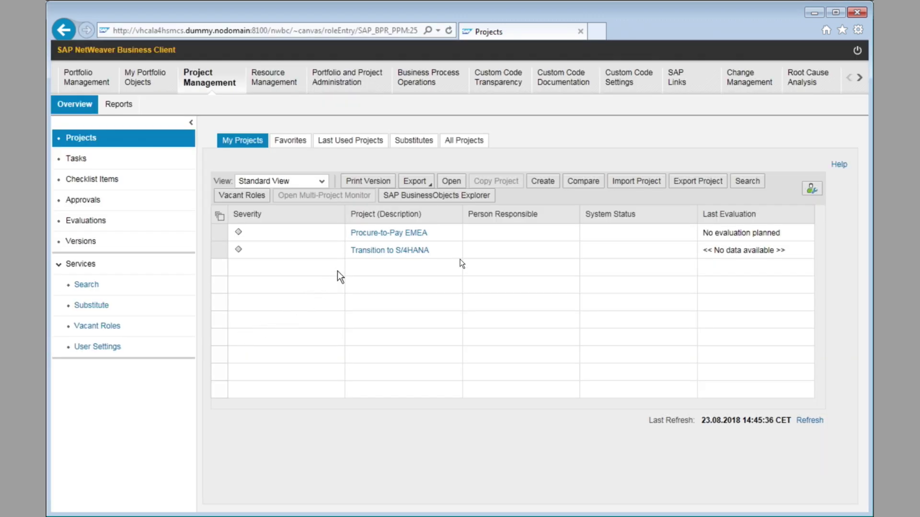
pyautogui.click(373, 235)
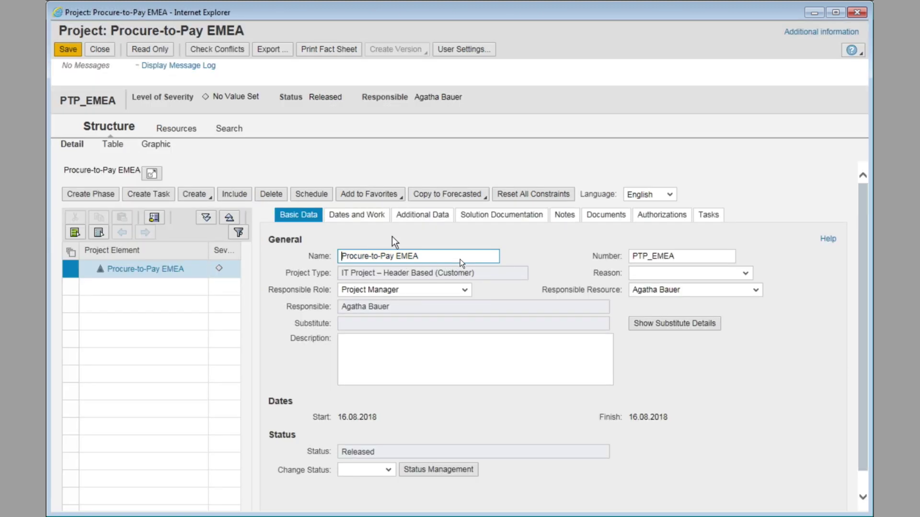
pyautogui.click(484, 224)
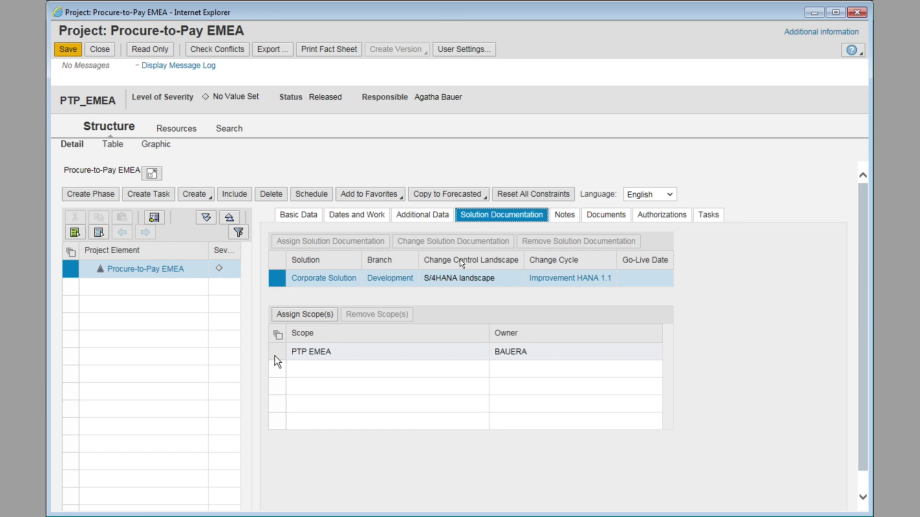
pyautogui.click(276, 357)
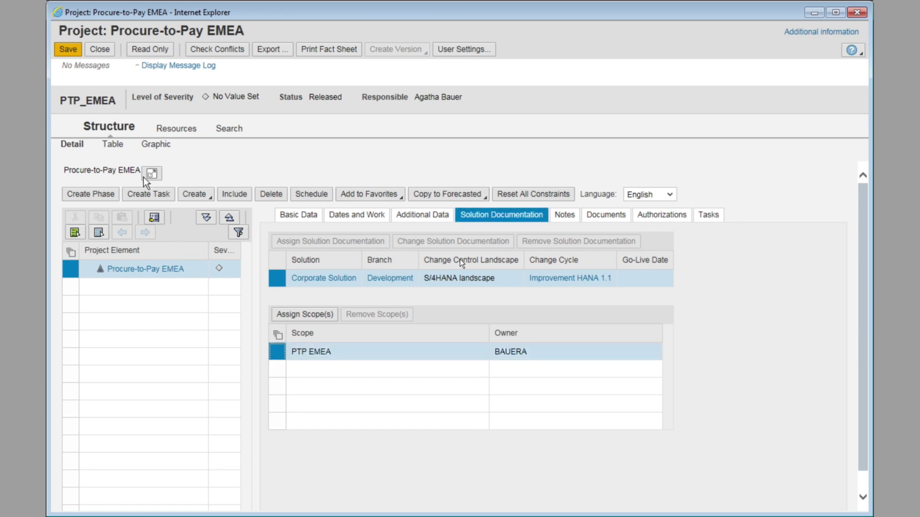
pyautogui.click(95, 54)
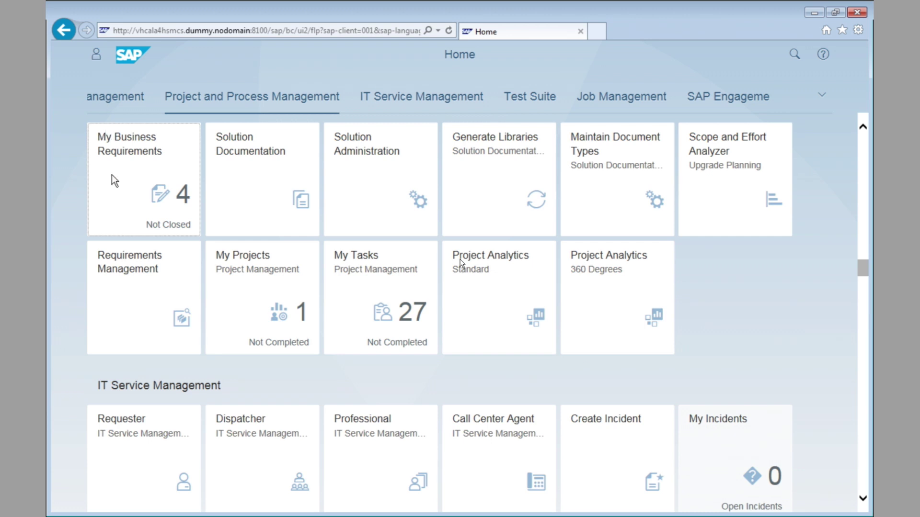
# - Create IT requirement 'Enhance PO Approval Workflow' with responsible parties, assign it to Procure-to-Pay EMEA, and save
pyautogui.click(125, 338)
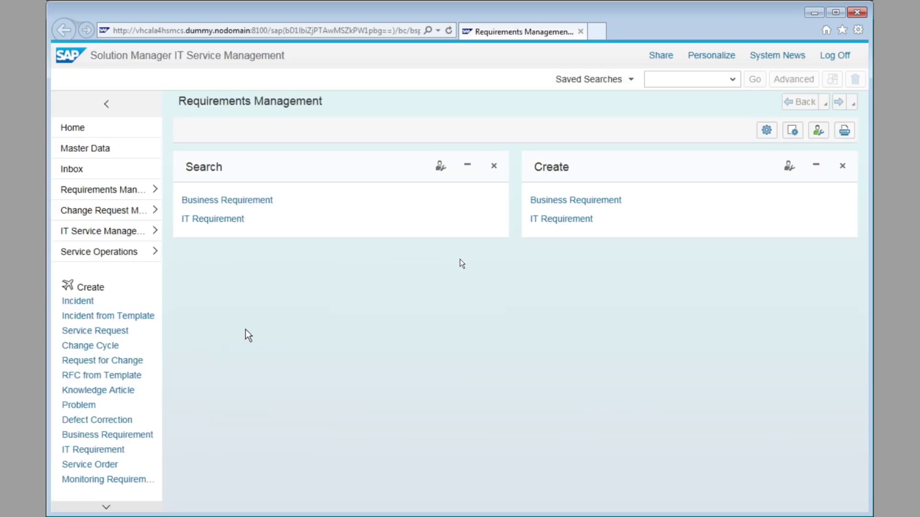
pyautogui.click(550, 219)
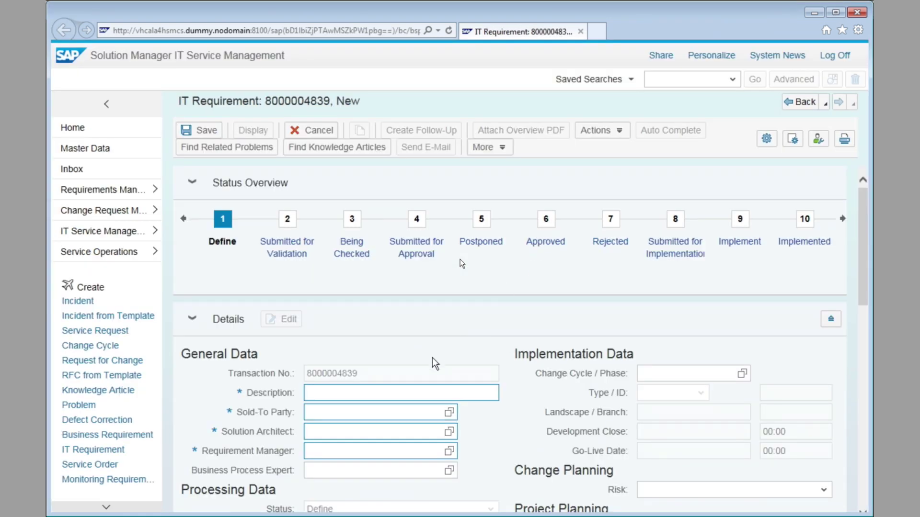
pyautogui.click(382, 396)
pyautogui.write('Enhance PO Approval Workflow')
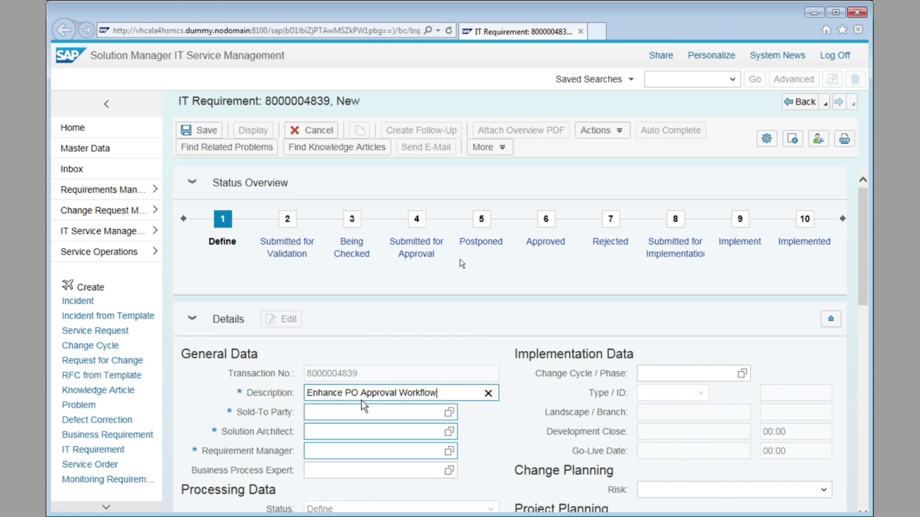
pyautogui.click(357, 413)
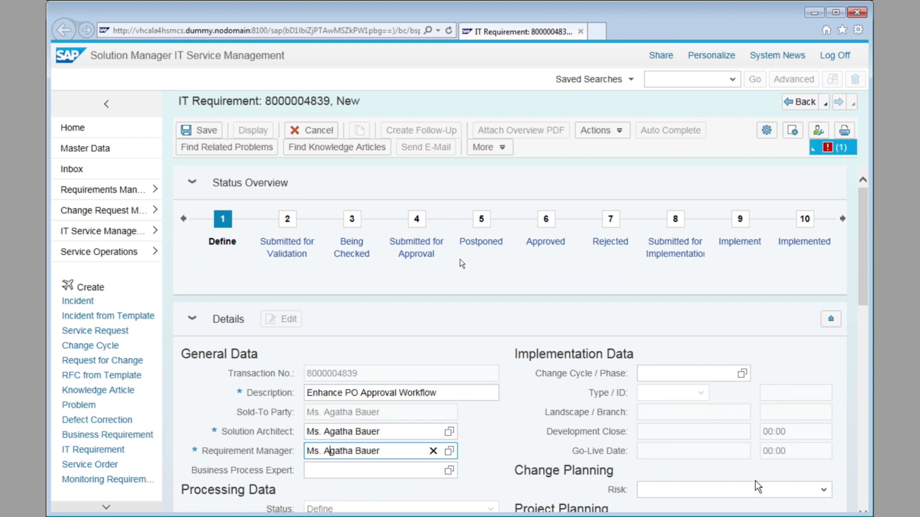
pyautogui.click(861, 474)
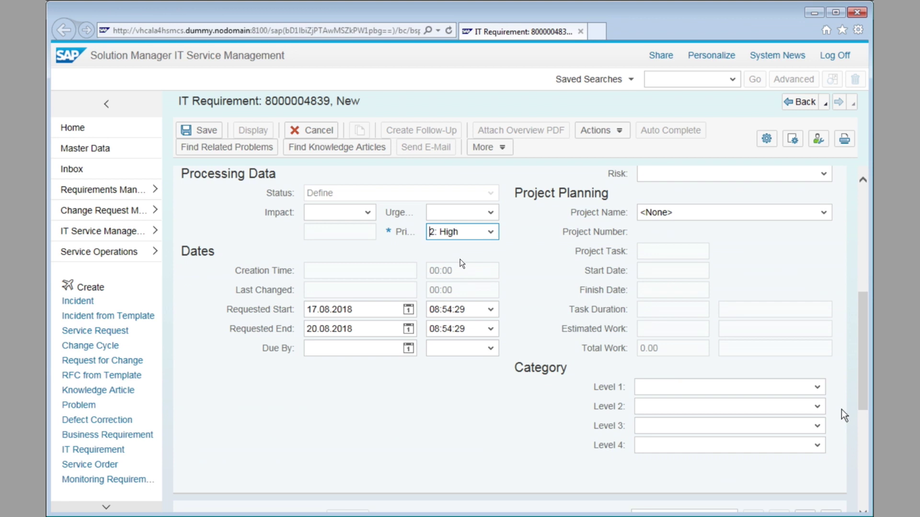
pyautogui.click(822, 214)
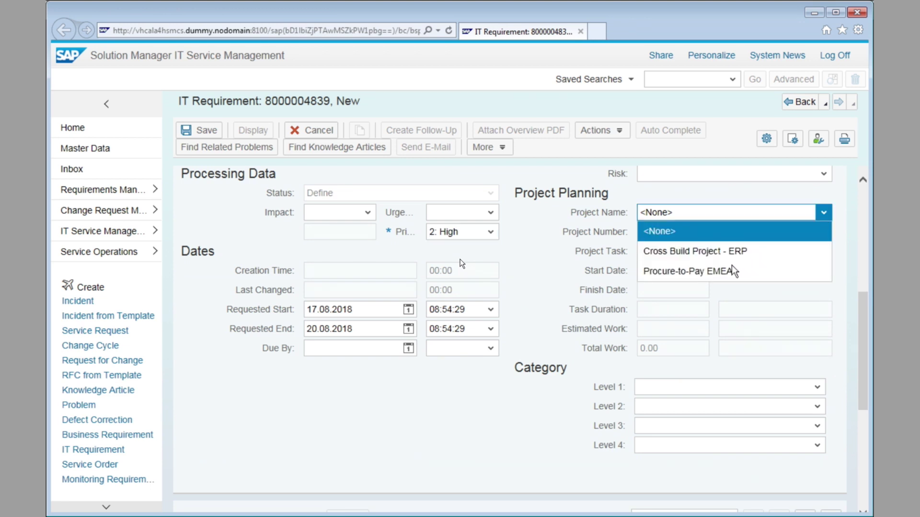
pyautogui.click(667, 275)
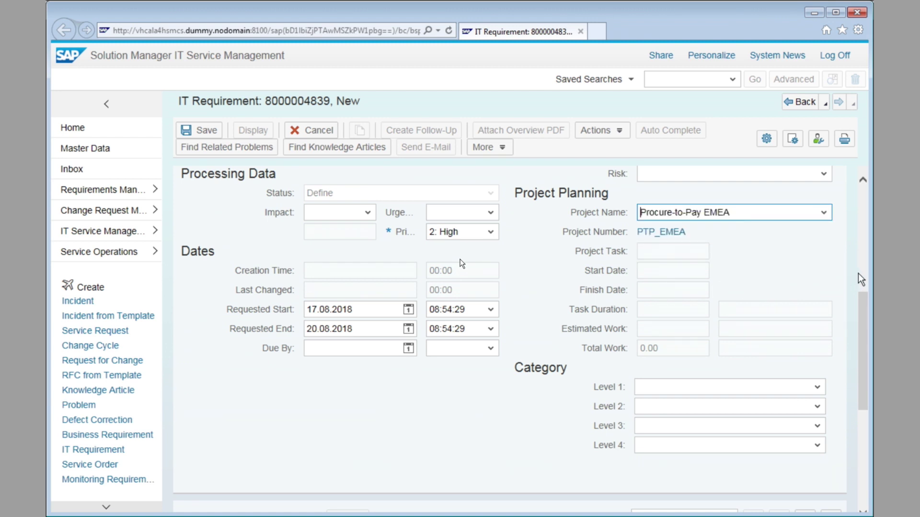
pyautogui.hotkey('ctrl', 's')
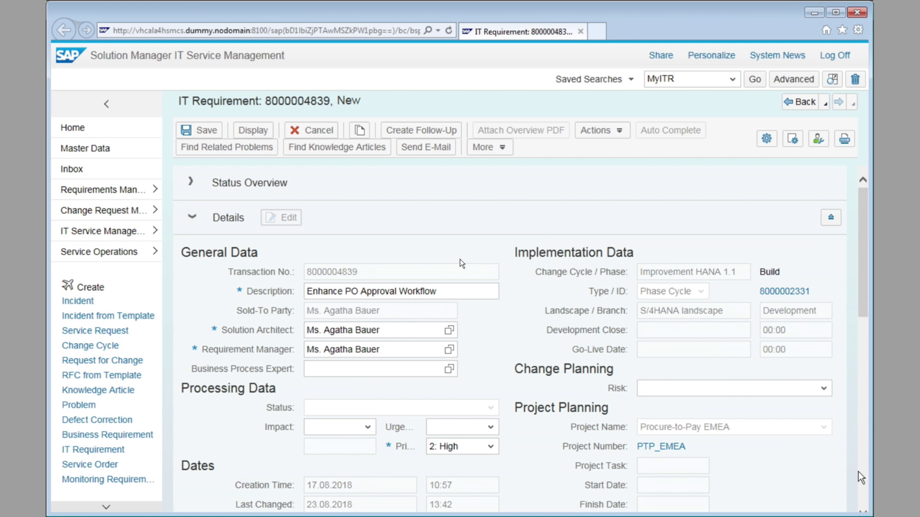
# - Link the Create Purchase Order process step from the PTP EMEA scope to the requirement
pyautogui.scroll(-10, 861, 478)
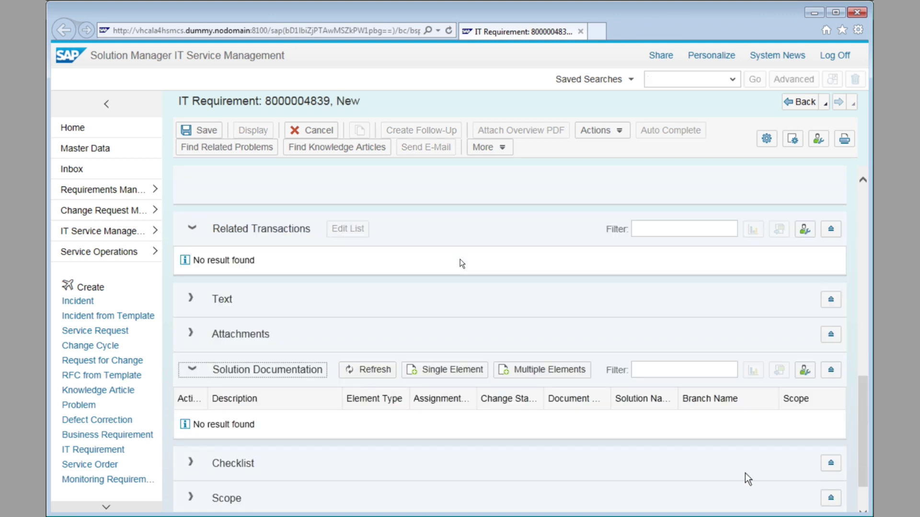
pyautogui.click(430, 378)
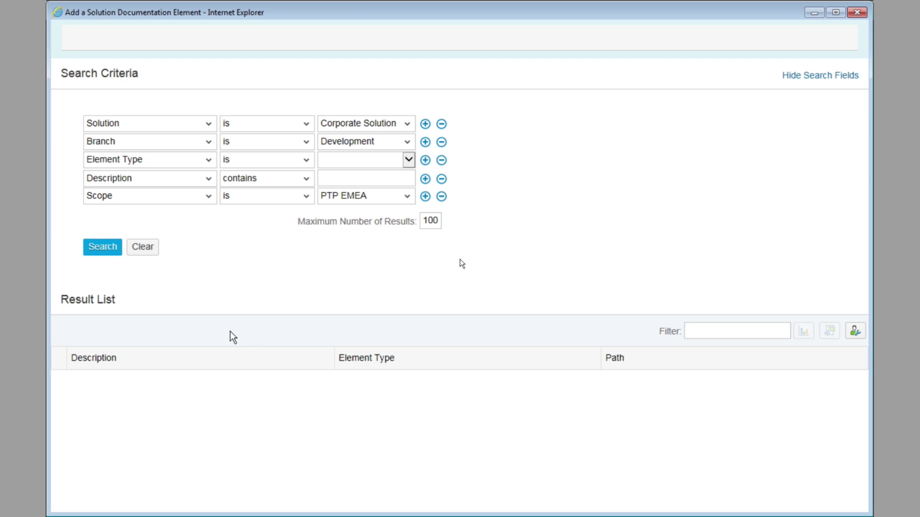
pyautogui.click(101, 248)
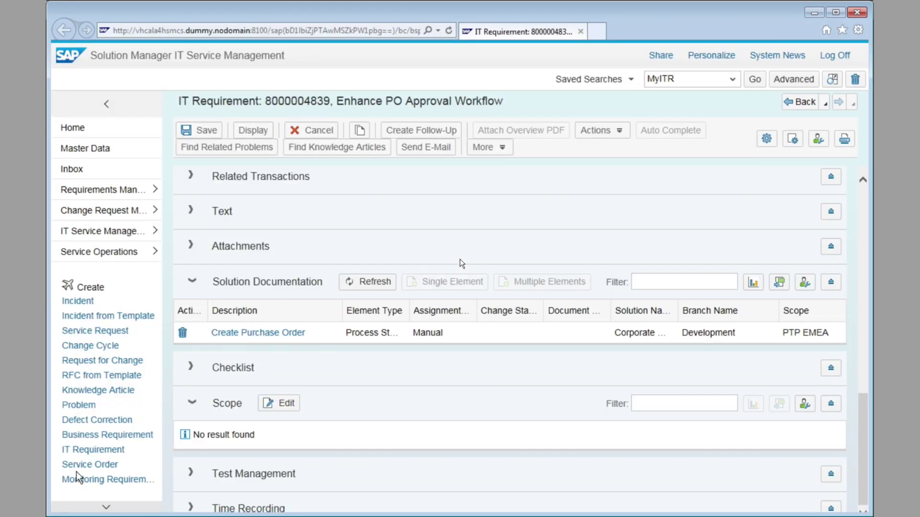
pyautogui.click(58, 471)
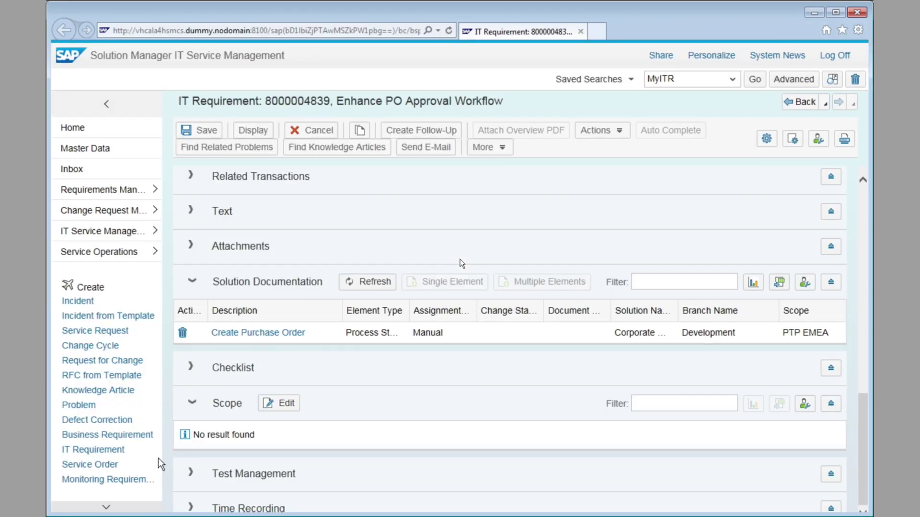
# - Add a Z Normal Change scope item with a pasted description, and save the requirement
pyautogui.click(272, 411)
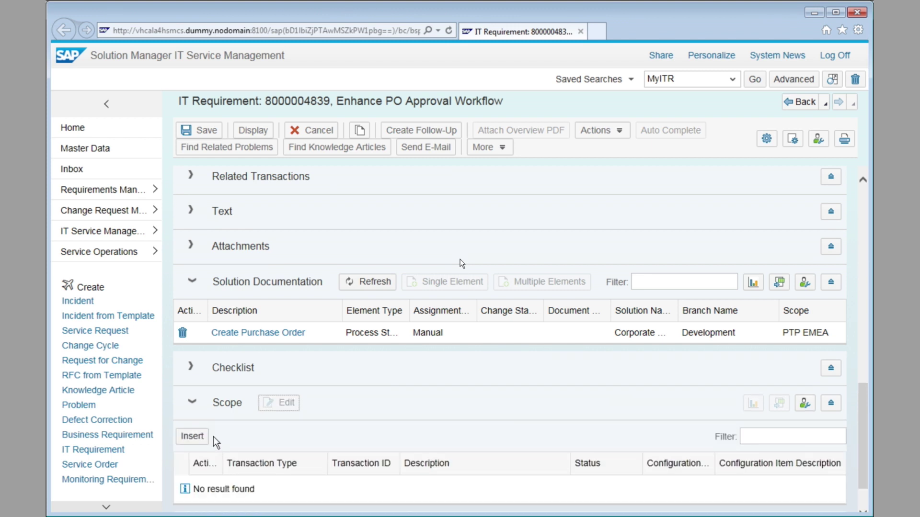
pyautogui.click(192, 436)
pyautogui.click(299, 486)
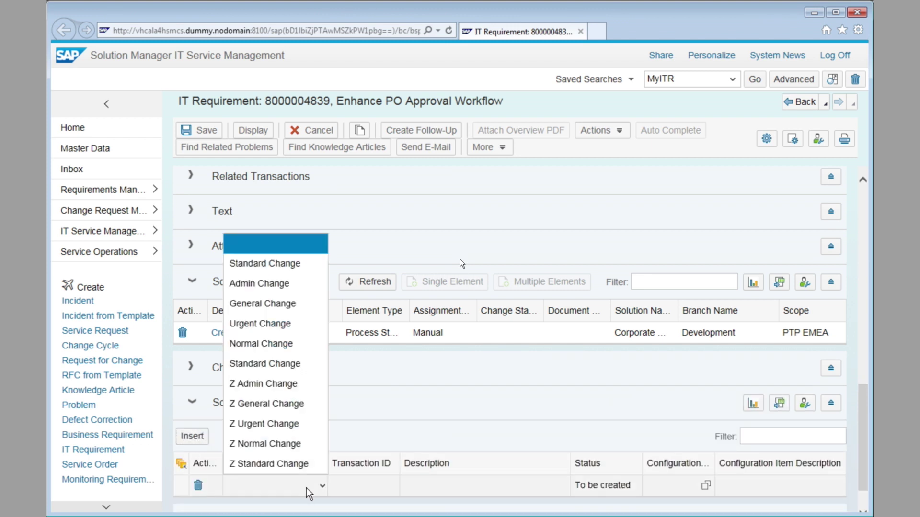
pyautogui.click(246, 444)
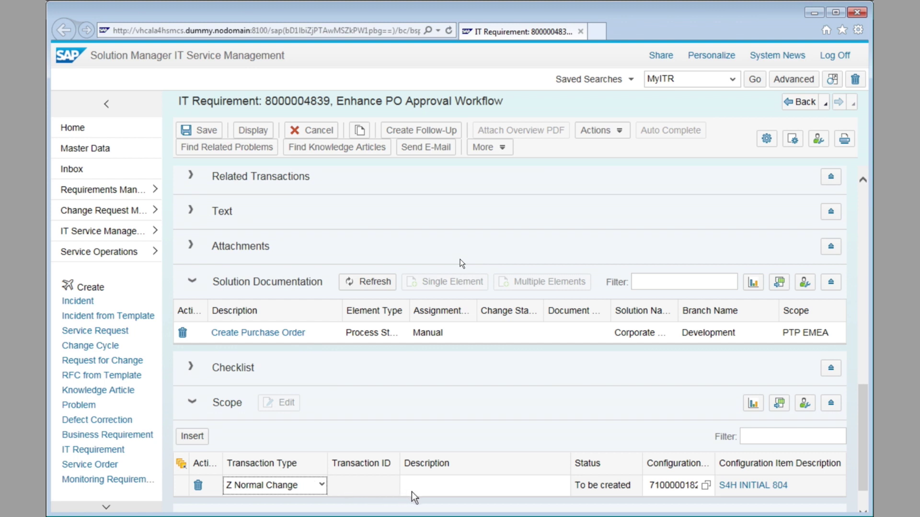
pyautogui.click(449, 493)
pyautogui.write('ent BAdi for enhnaced PO Approval')
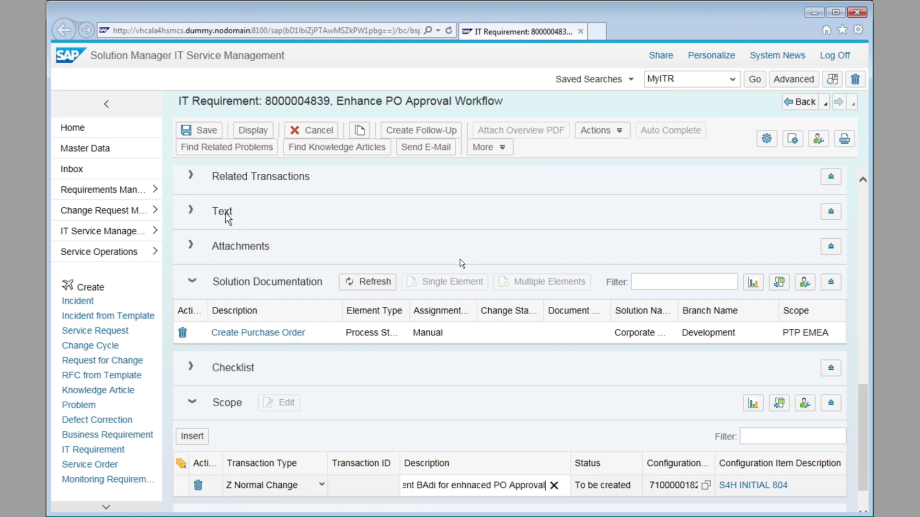
pyautogui.click(194, 136)
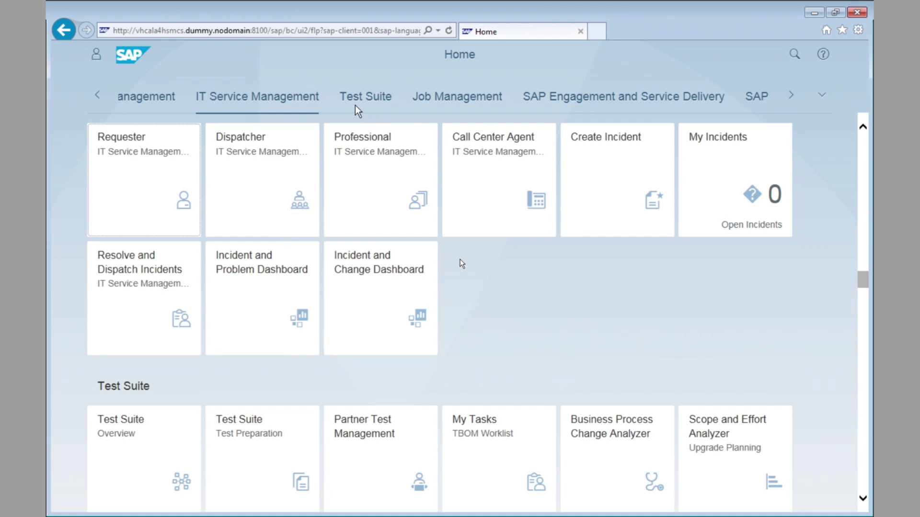
pyautogui.click(355, 107)
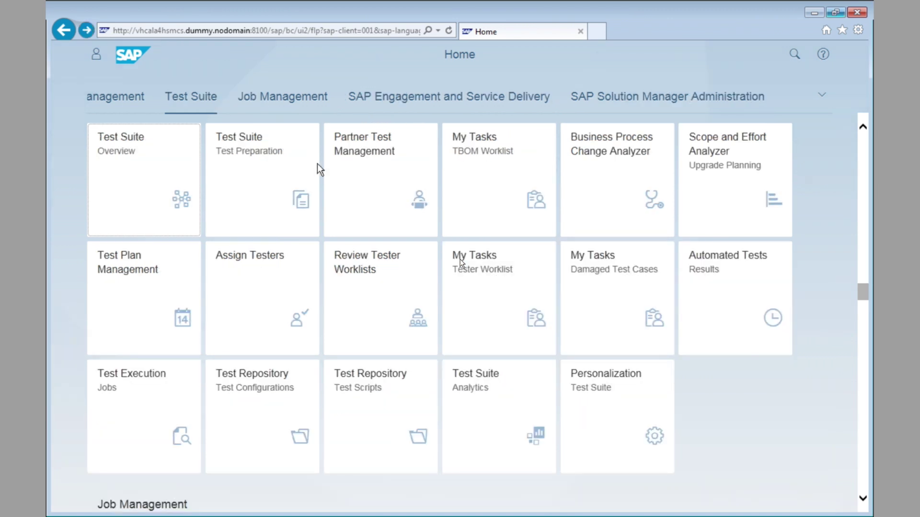
pyautogui.click(125, 338)
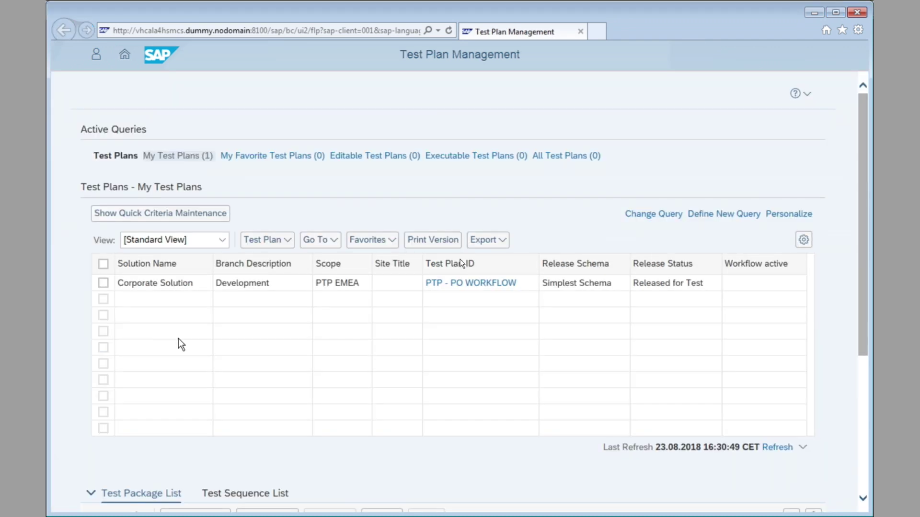
pyautogui.click(455, 284)
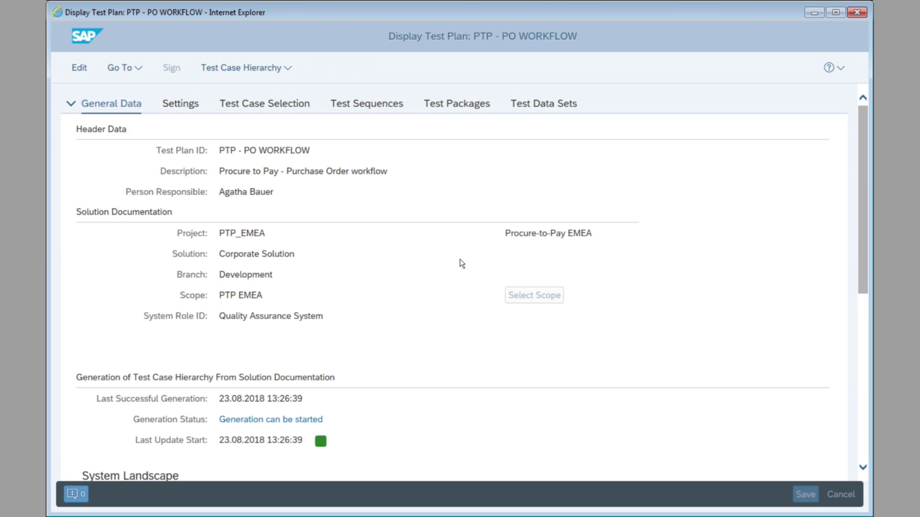
pyautogui.click(855, 13)
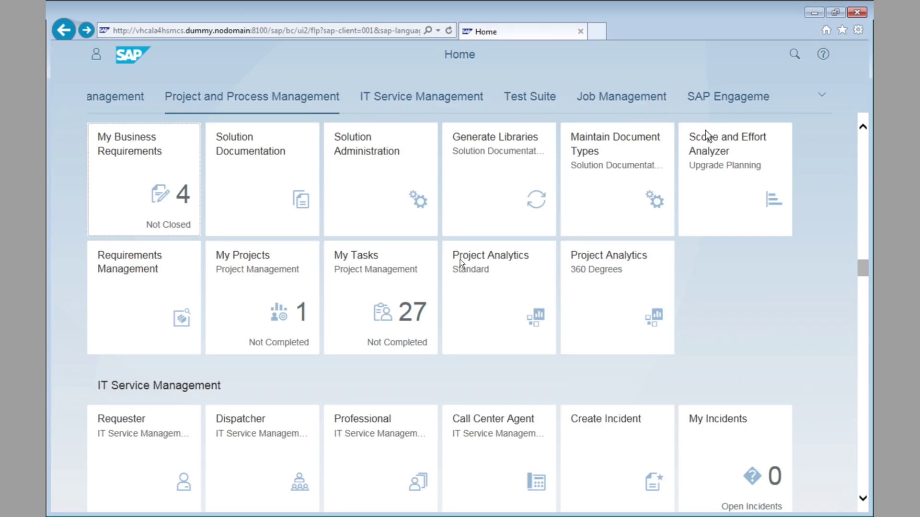
pyautogui.click(124, 336)
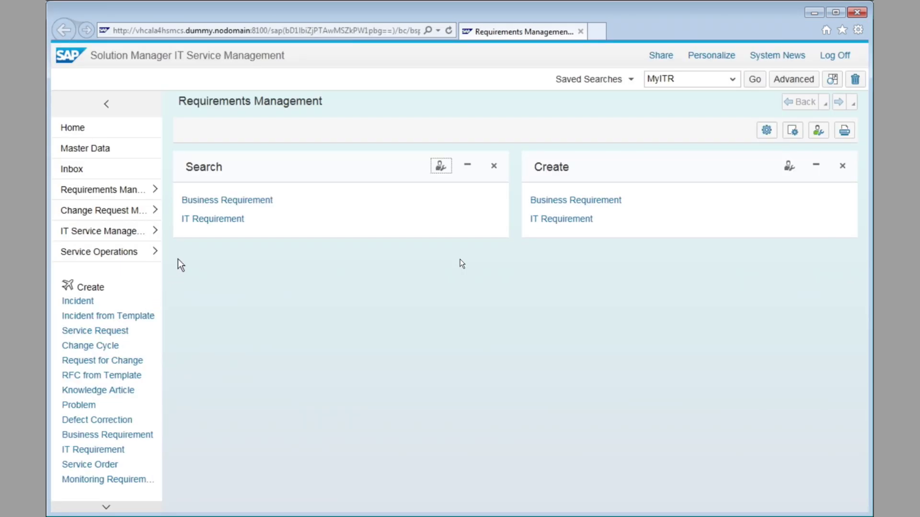
pyautogui.click(201, 221)
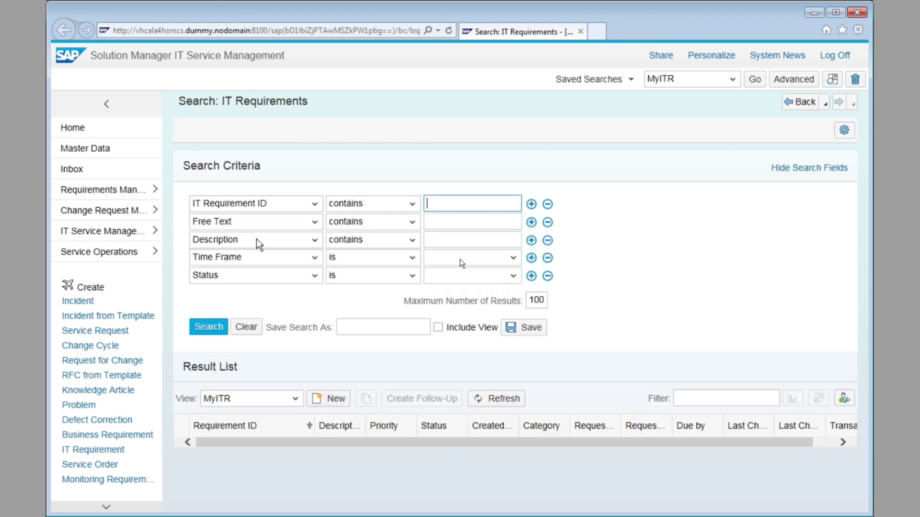
pyautogui.click(422, 245)
pyautogui.write('PO')
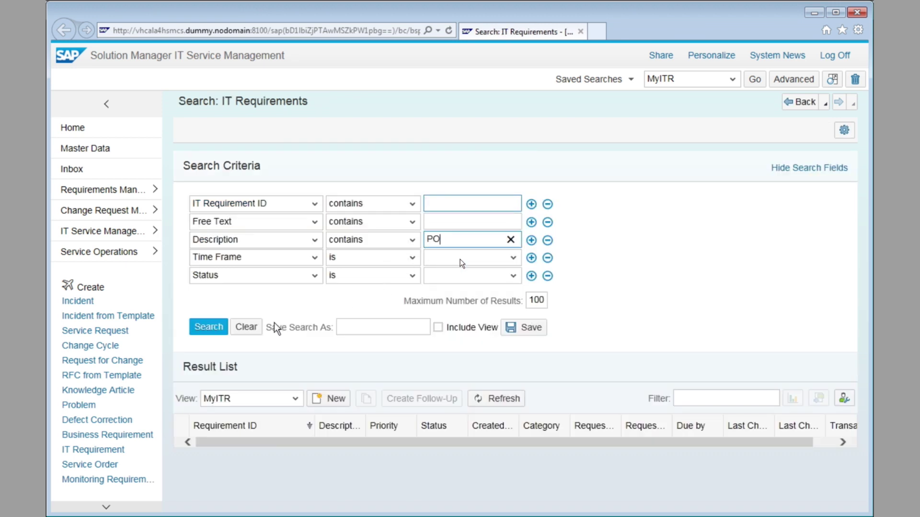
pyautogui.click(201, 333)
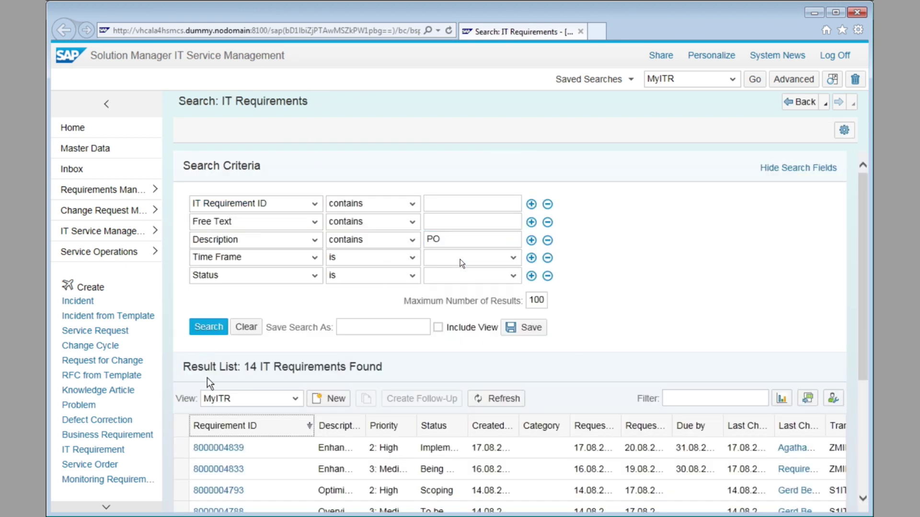
pyautogui.click(209, 450)
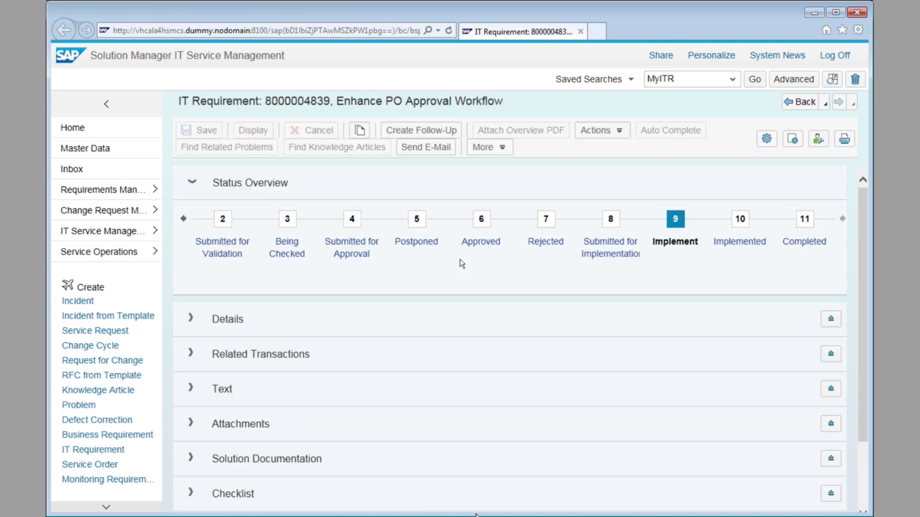
# - Under Test Management, add the PO WORKFLOW test package found by ID starting with 'PO'
pyautogui.scroll(-2, 461, 263)
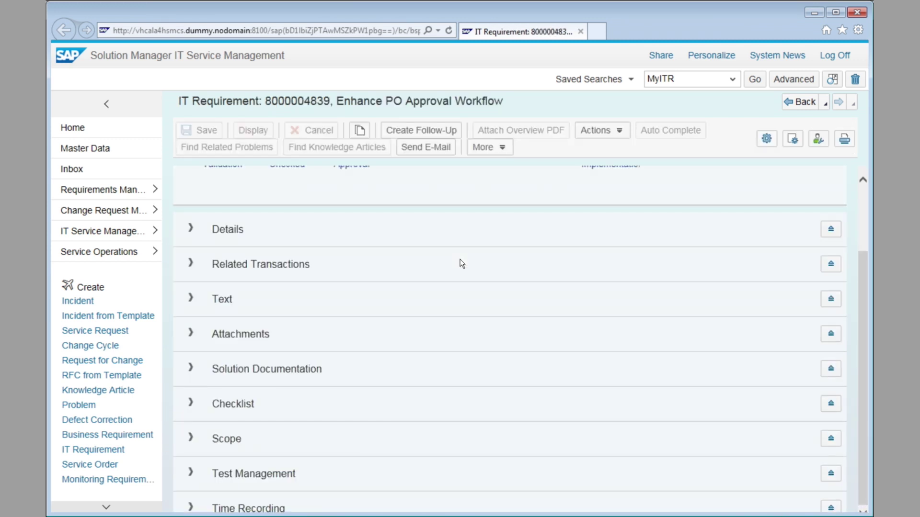
pyautogui.click(218, 478)
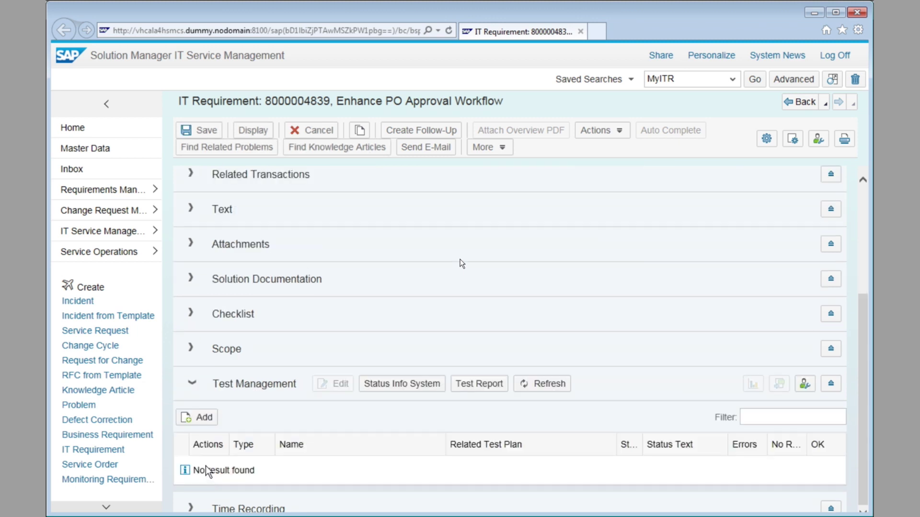
pyautogui.click(195, 418)
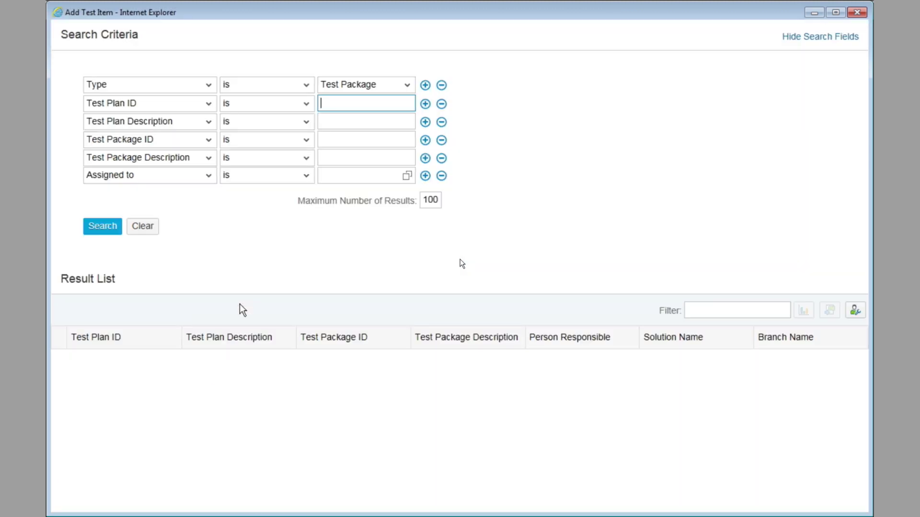
pyautogui.click(304, 140)
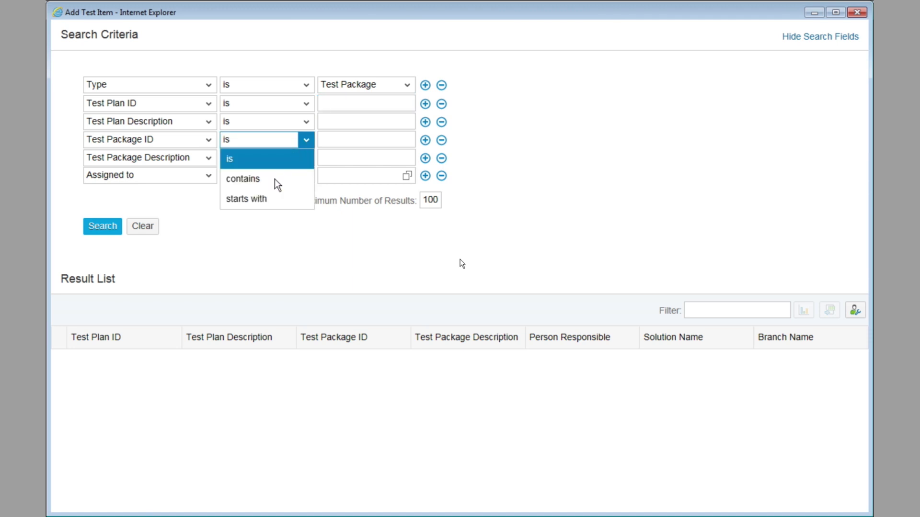
pyautogui.click(257, 199)
pyautogui.press('Tab')
pyautogui.write('PO')
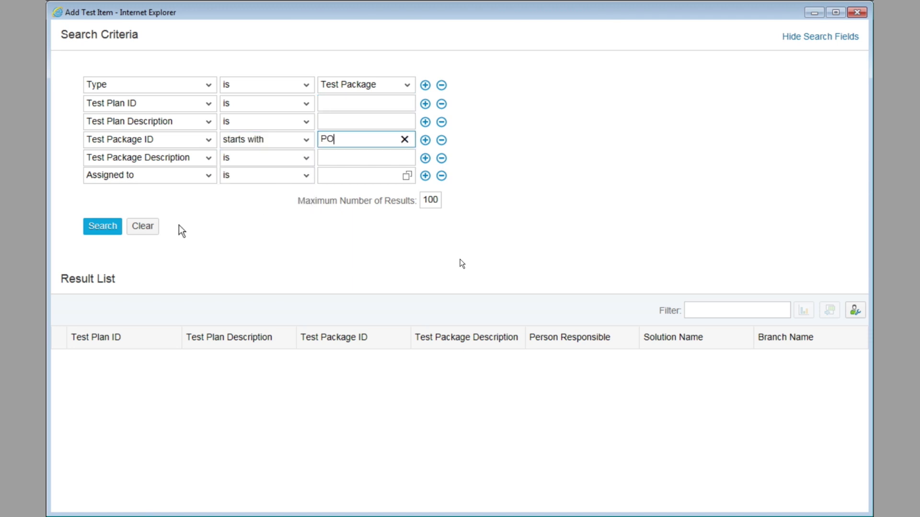
pyautogui.click(121, 230)
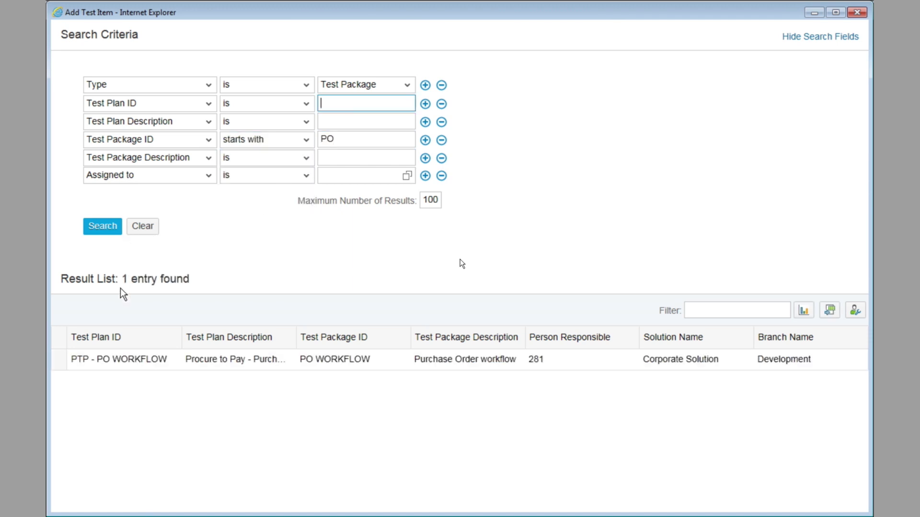
pyautogui.click(104, 365)
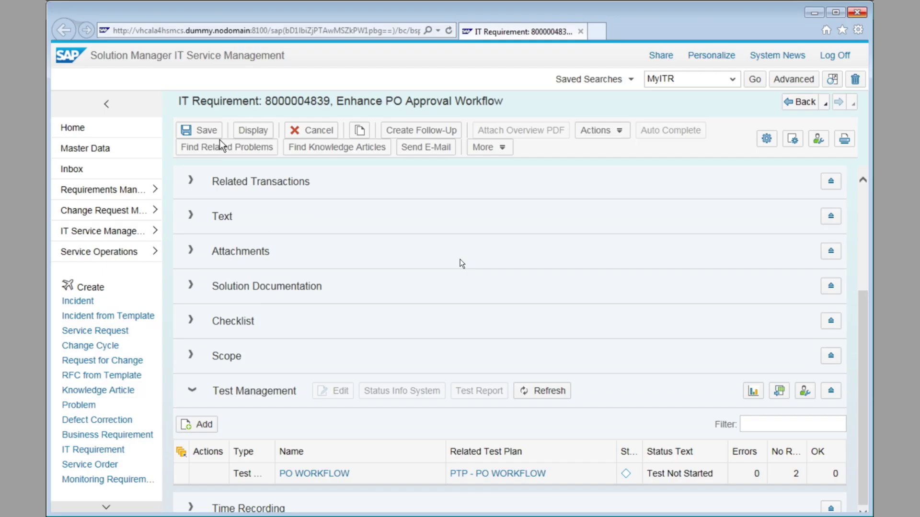
# - Close the requirement and open the Traceability Matrix from the Test Suite Analytics tile
pyautogui.click(826, 31)
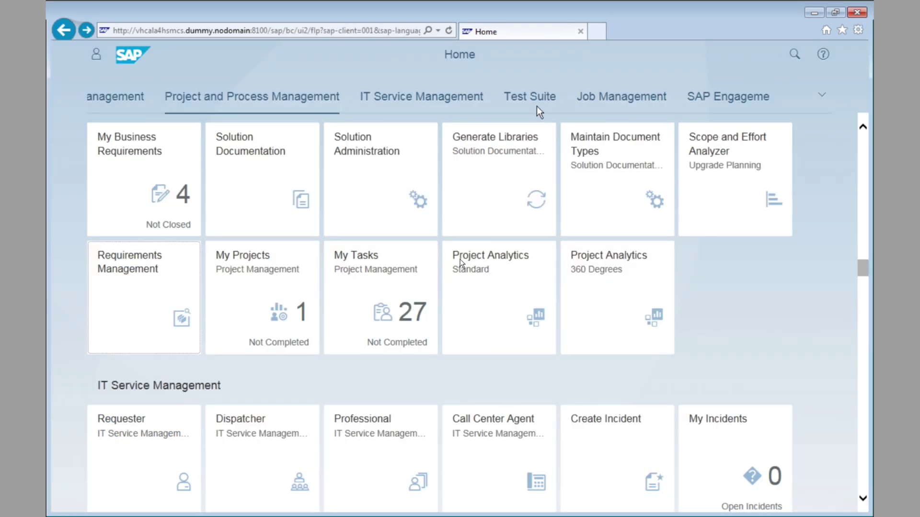
pyautogui.click(522, 110)
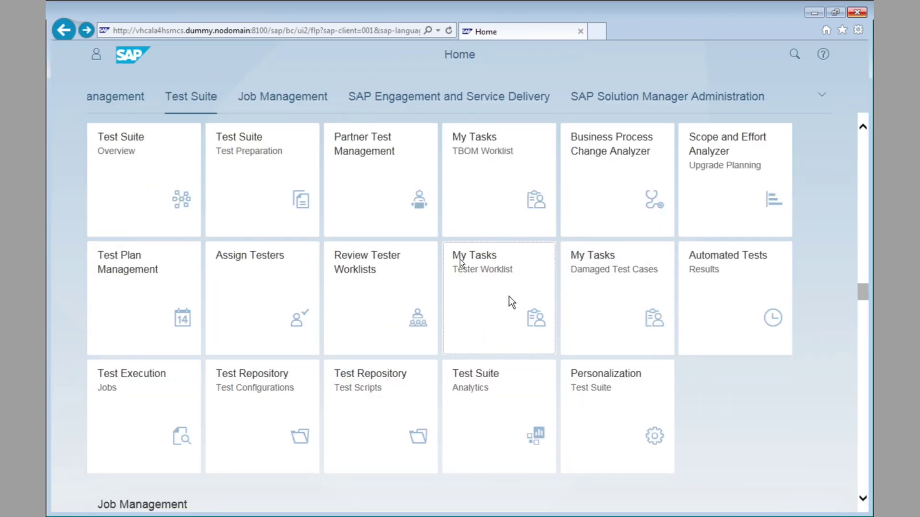
pyautogui.click(478, 456)
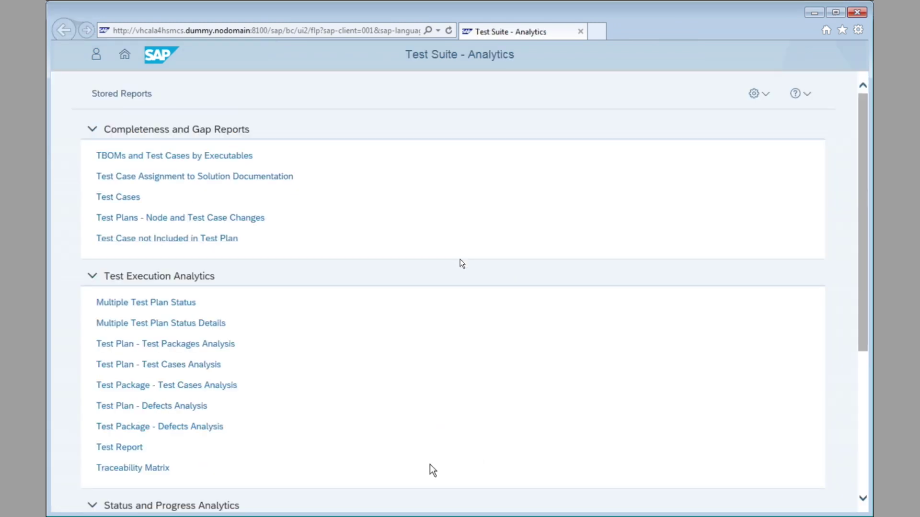
pyautogui.click(119, 472)
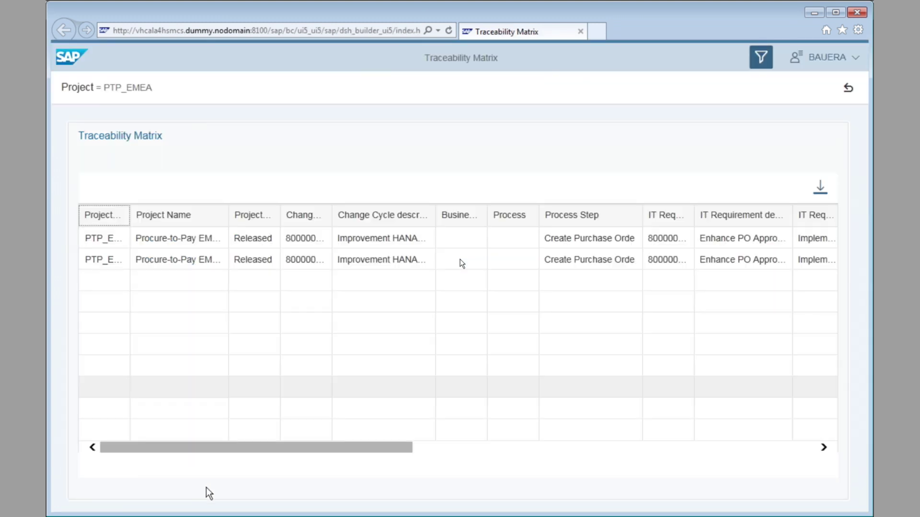
# - Scroll the Traceability Matrix right to show test plan, test case and defect columns
pyautogui.click(535, 450)
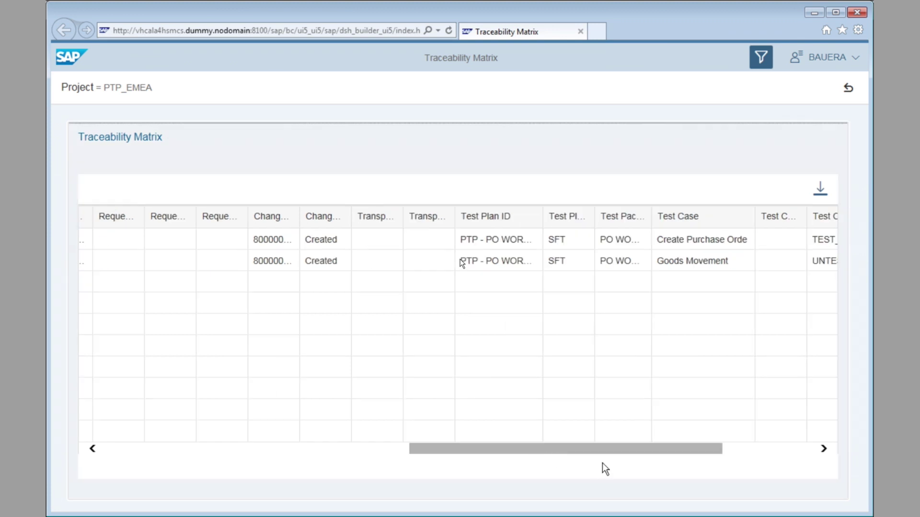
pyautogui.click(758, 452)
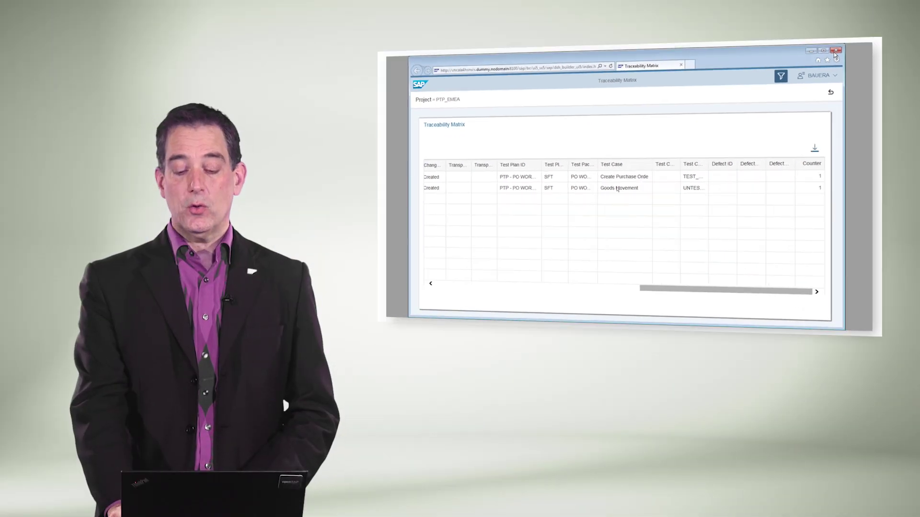
# - Close the Traceability Matrix window to return to the Test Suite tiles
pyautogui.click(835, 51)
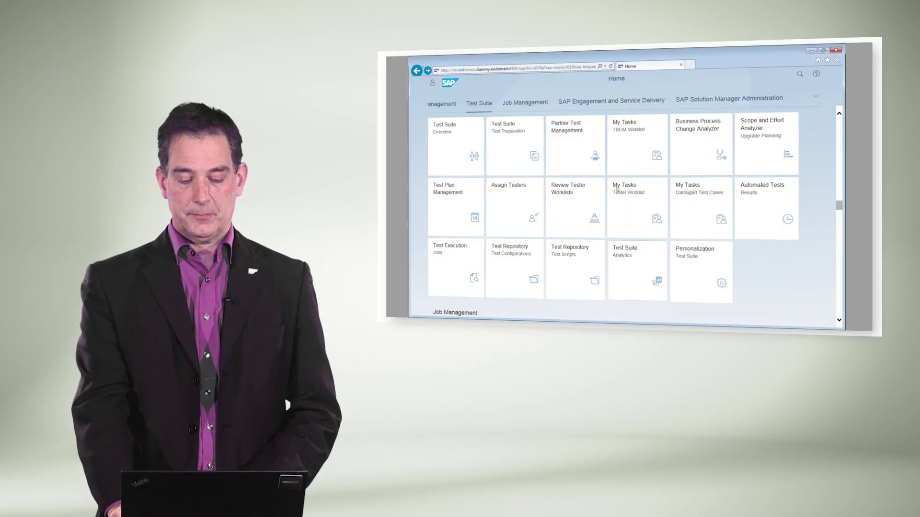